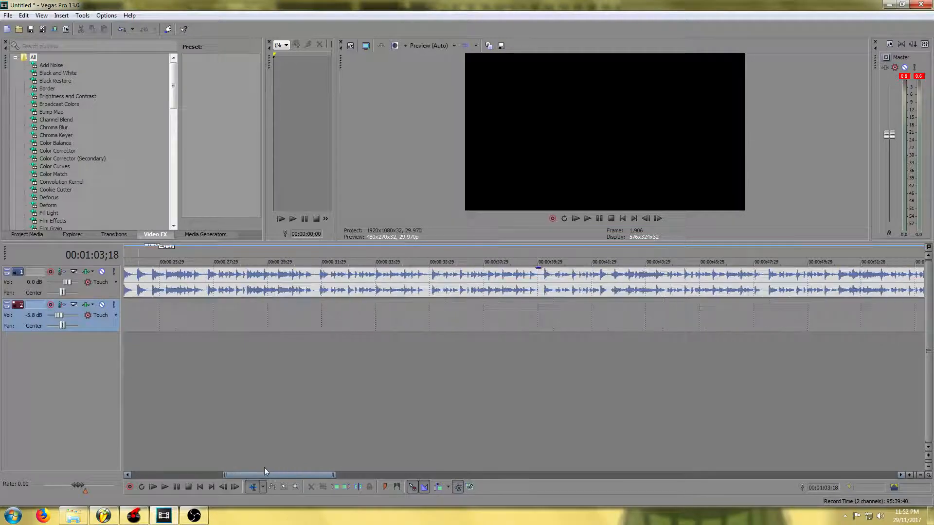
Add the 'Michael Woods - Last Day on Earth (Acapella)' file from the Acapella Tutorial folder onto the second track
left_click(73, 516)
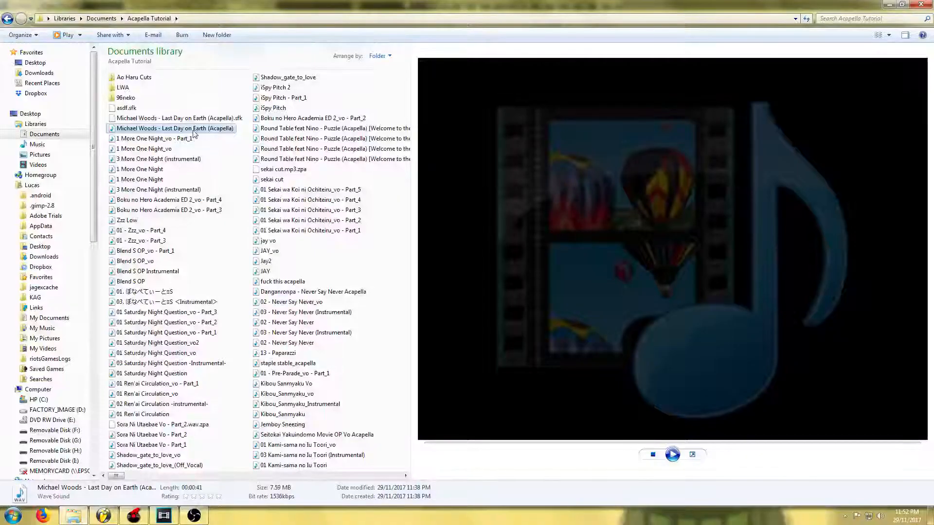
left_click_drag(194, 134, 285, 331)
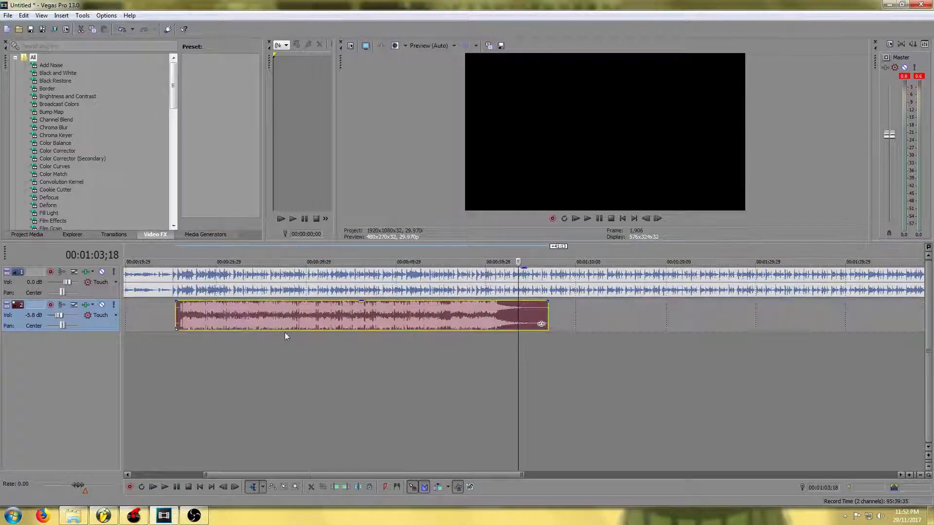
Zoom into the acapella's start on the timeline and play both tracks together
scroll(325, 325, "up", 1)
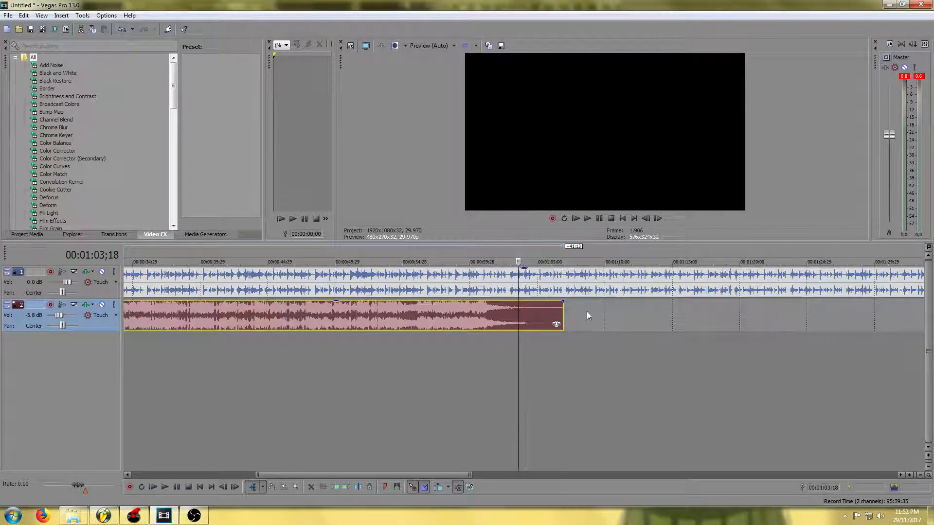
scroll(601, 320, "down", 1)
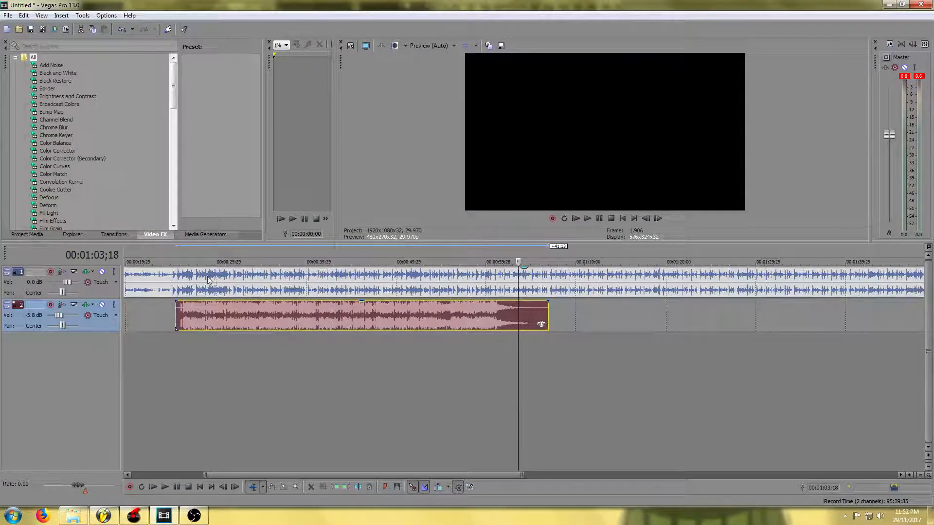
left_click(166, 255)
scroll(186, 337, "up", 6)
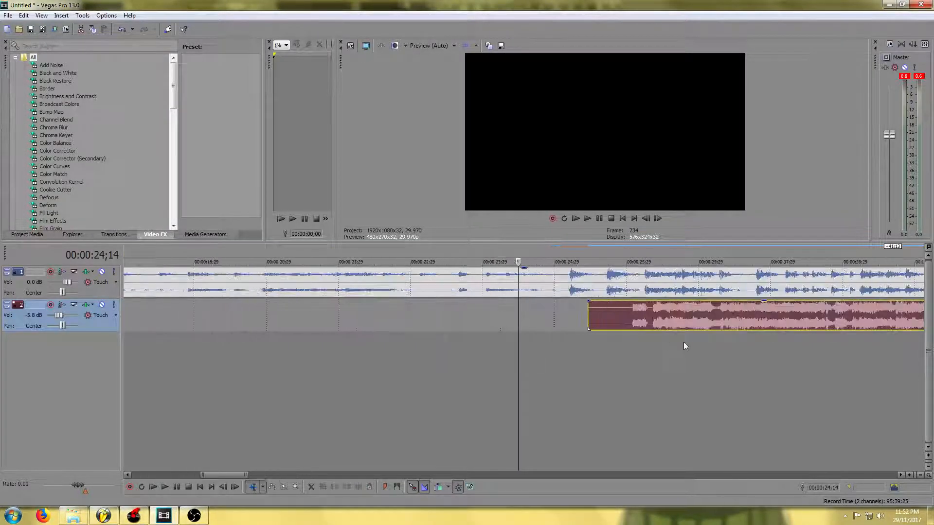
key("space")
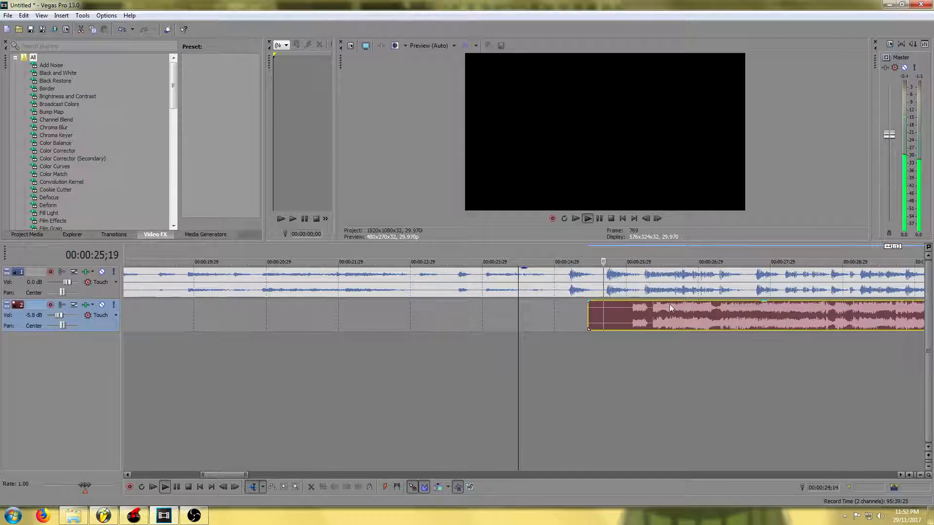
Extend the end of the acapella event on the second track by a few seconds
scroll(482, 306, "down", 7)
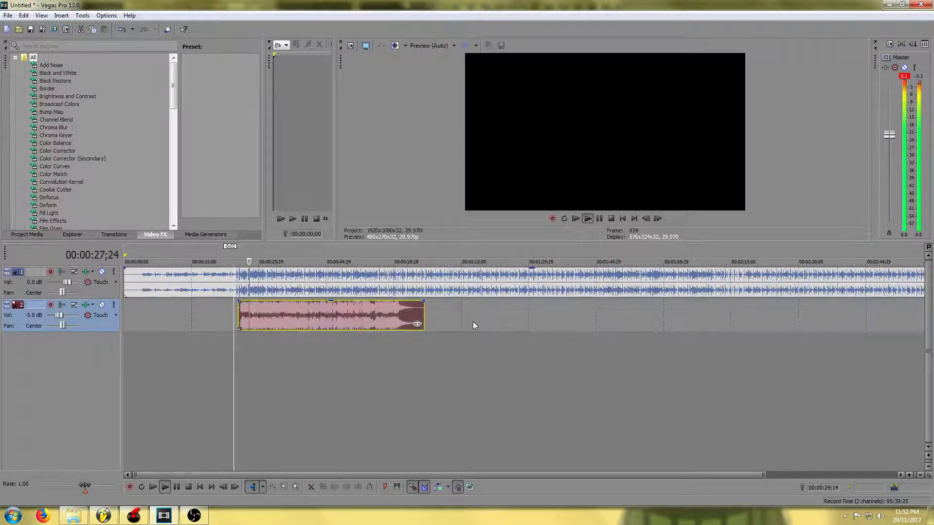
scroll(465, 337, "up", 6)
left_click_drag(256, 475, 378, 479)
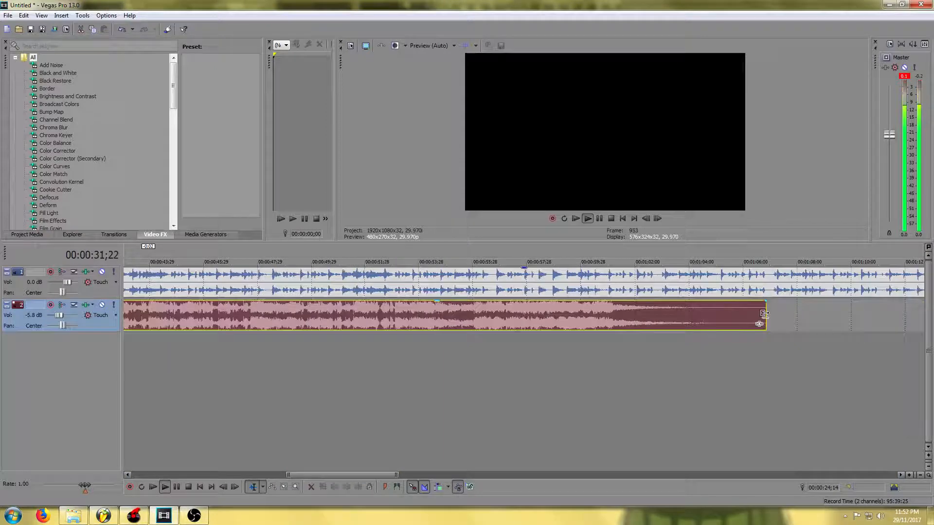
left_click_drag(764, 314, 861, 315)
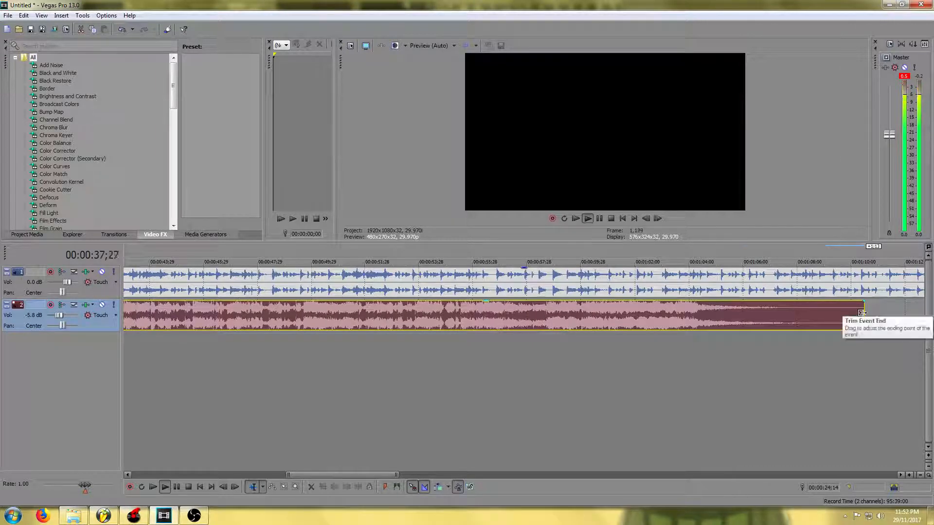
Play back the start of the mix to check the acapella's timing against the instrumental
scroll(853, 315, "down", 3)
scroll(403, 335, "up", 4)
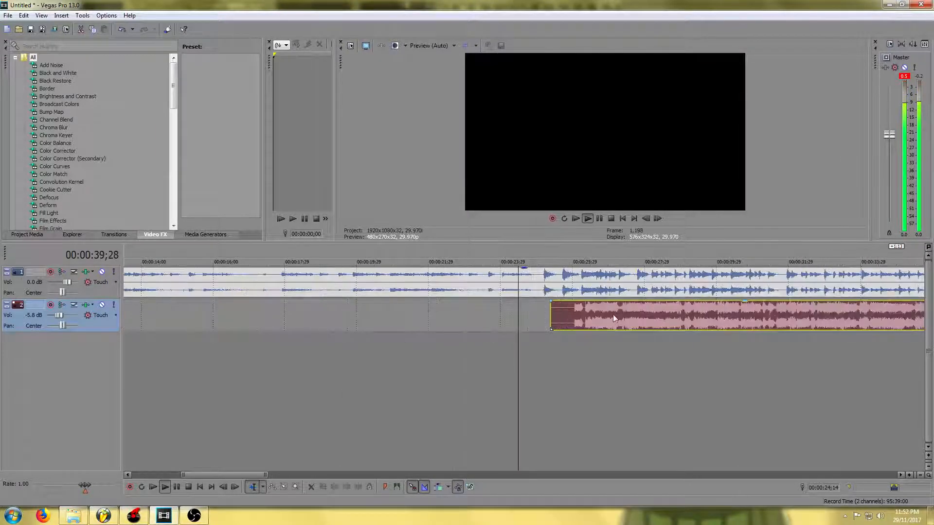
key("space")
scroll(610, 309, "up", 2)
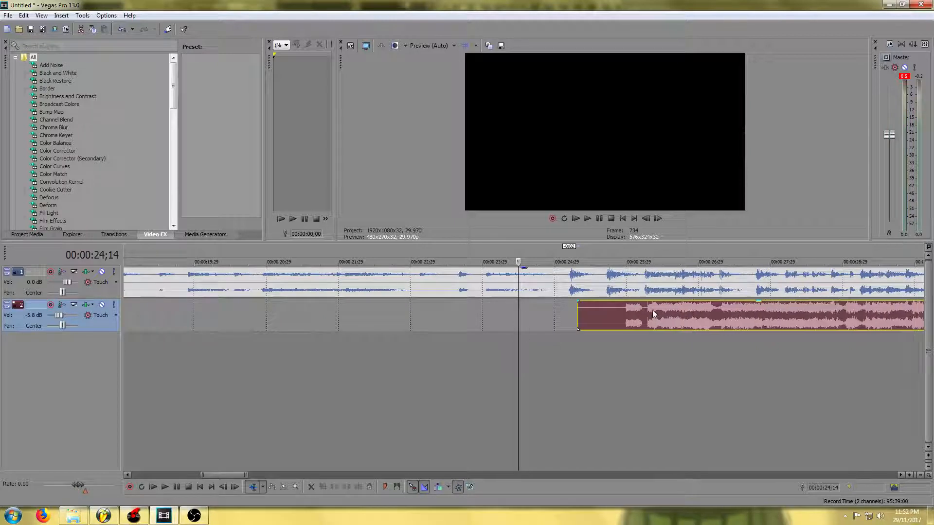
scroll(384, 316, "down", 2)
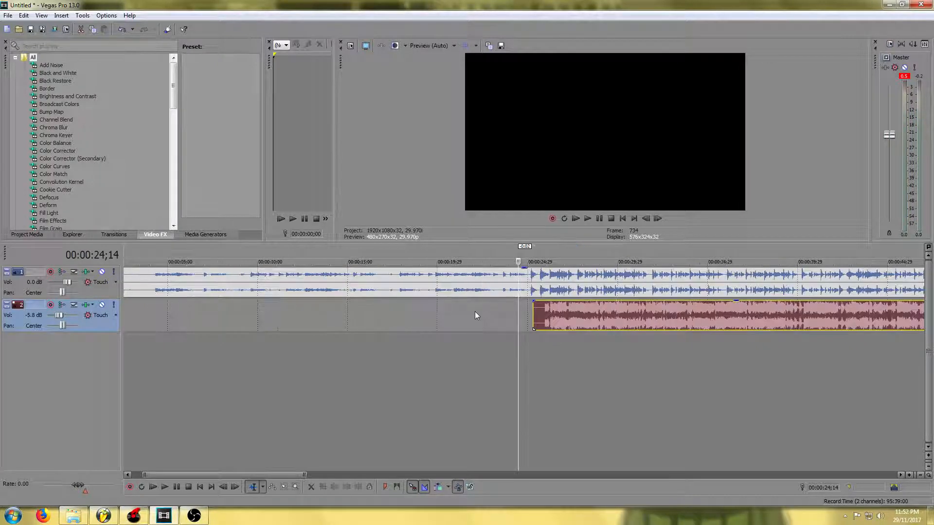
scroll(475, 311, "down", 2)
key("space")
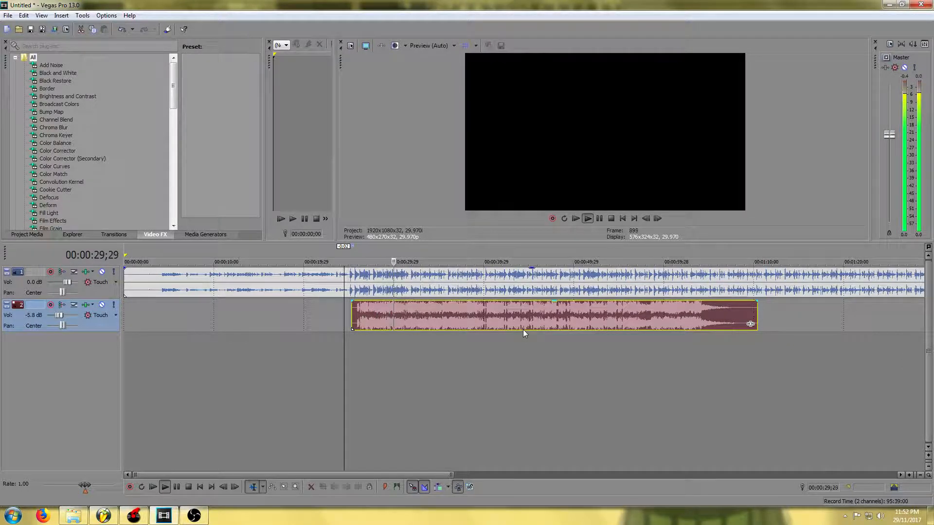
key("space")
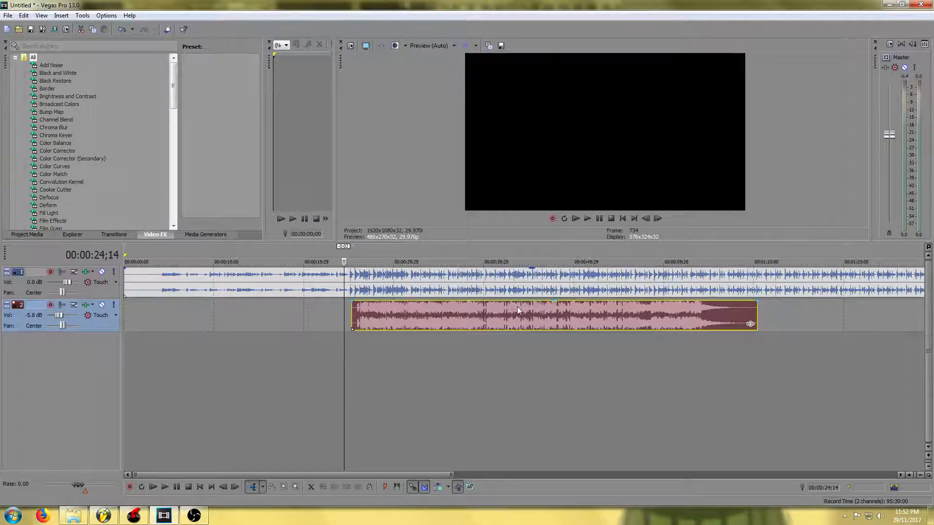
Play the mix from around the 50-second mark to check the alignment
left_click(608, 252)
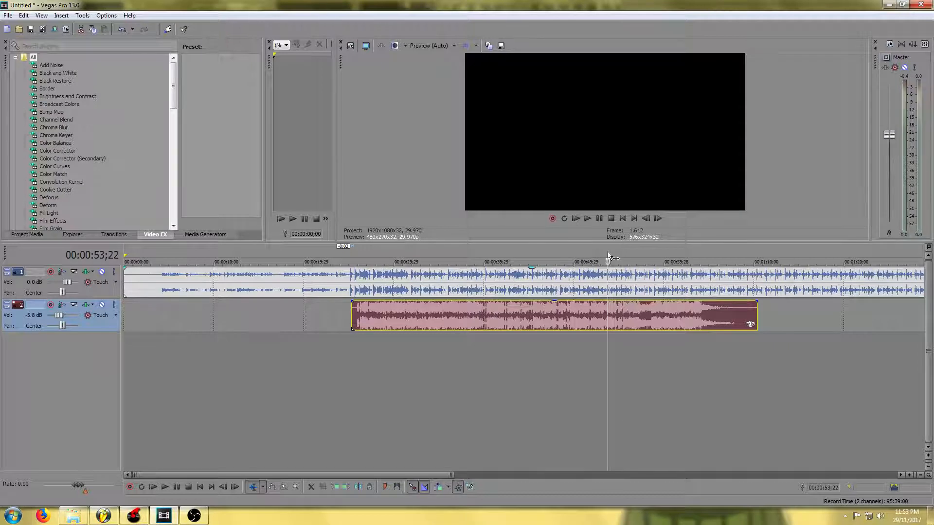
left_click(587, 253)
key("space")
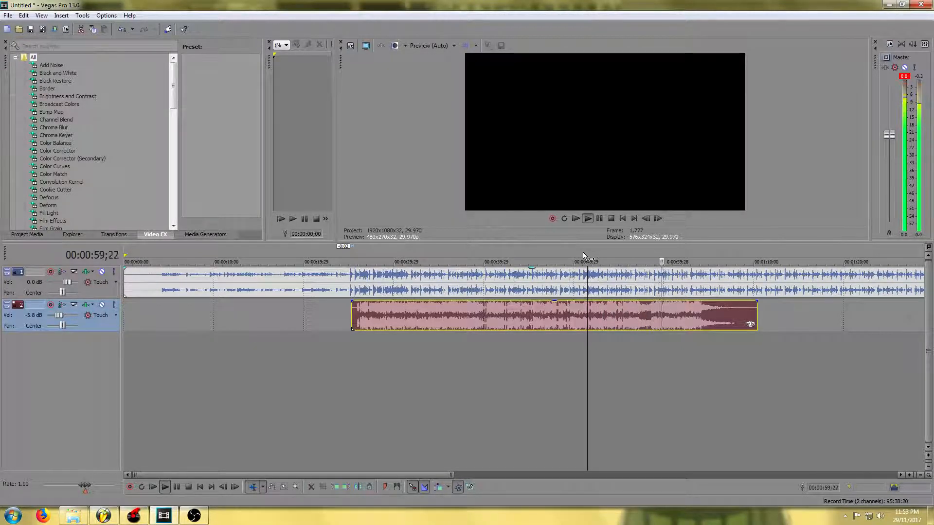
key("space")
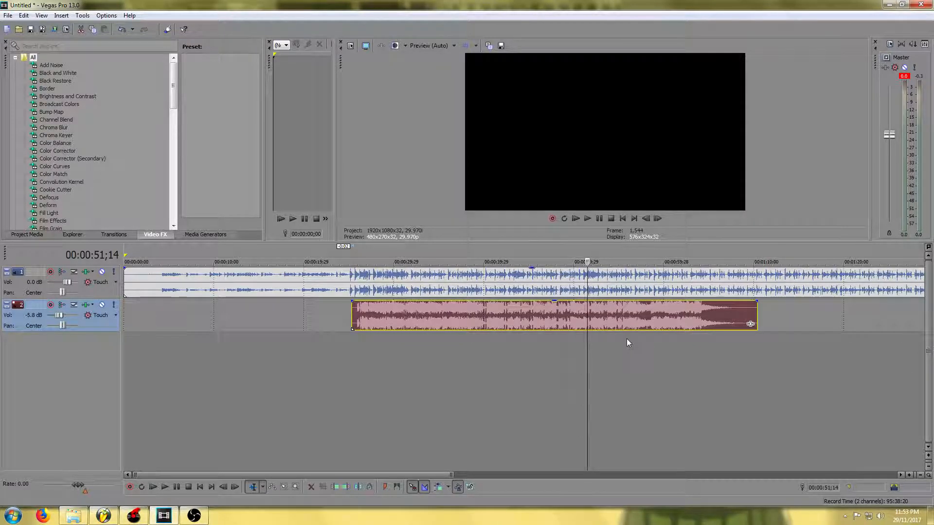
scroll(611, 324, "up", 3)
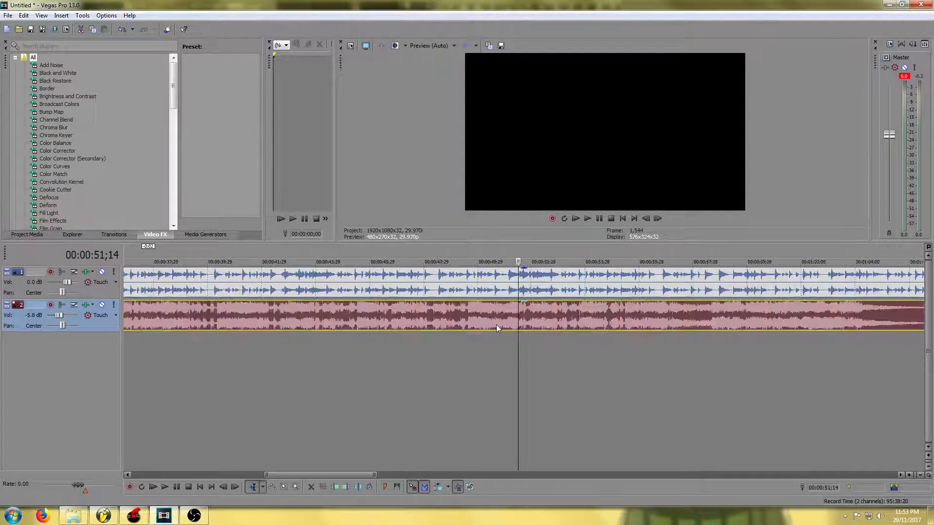
scroll(496, 325, "up", 2)
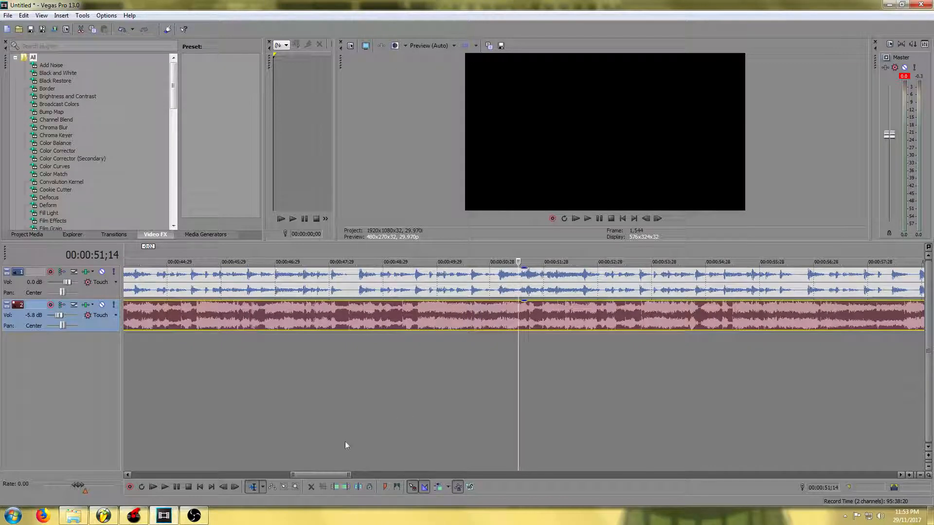
left_click_drag(325, 473, 309, 471)
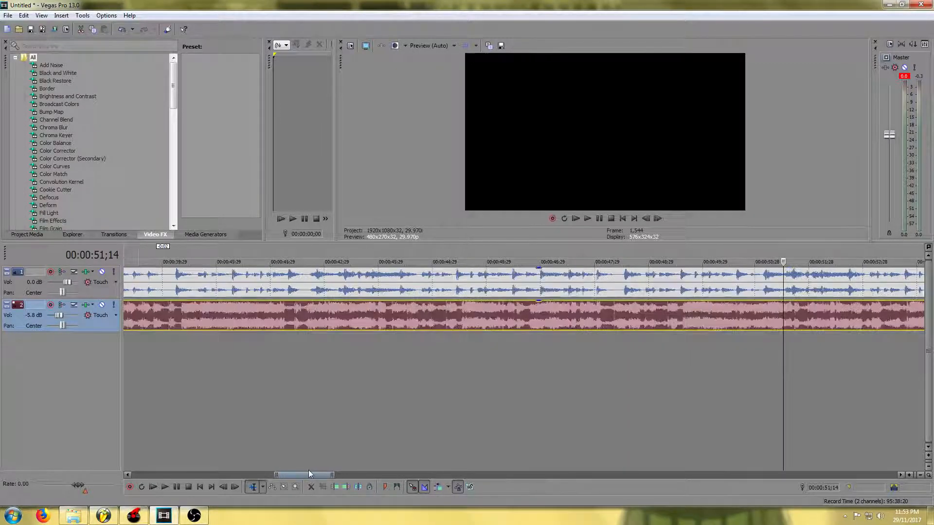
scroll(428, 378, "down", 5)
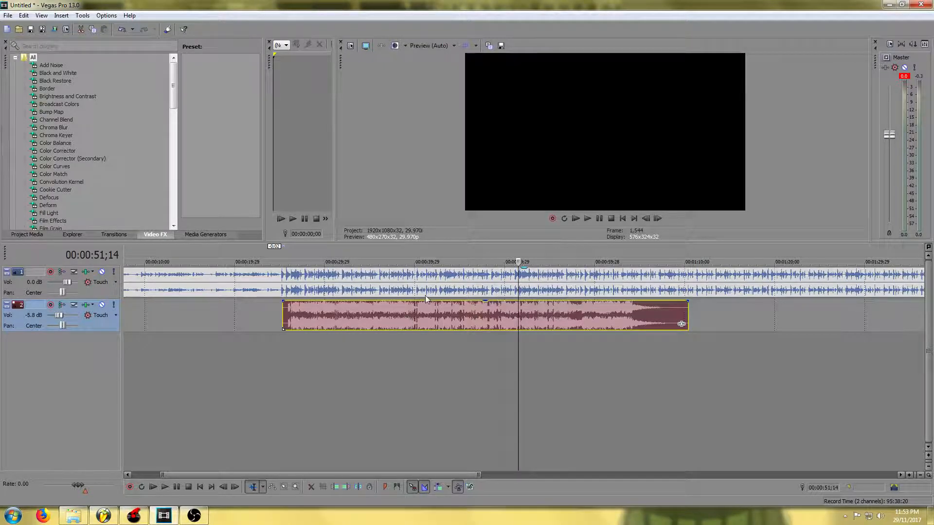
Switch to FL Studio and add the same acapella file to Track 1 of the playlist
left_click(76, 514)
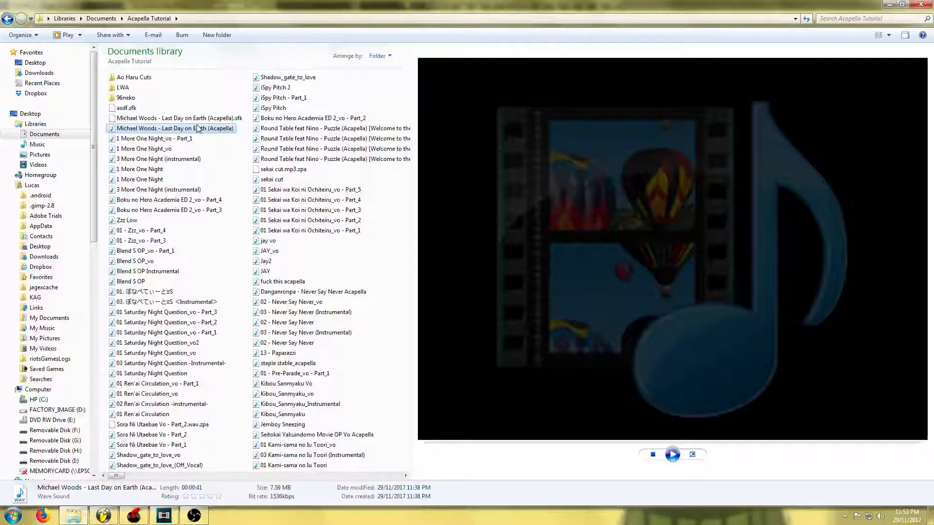
left_click_drag(197, 128, 151, 84)
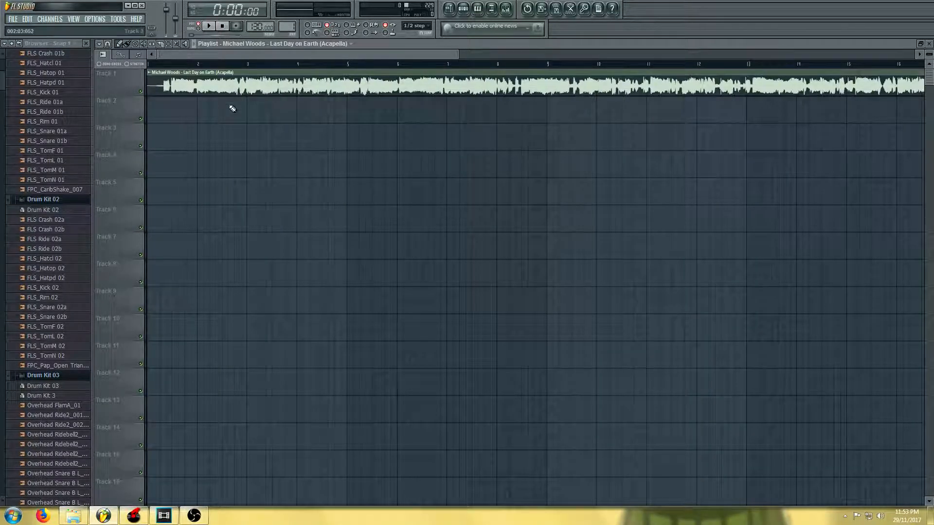
Switch to Virtual DJ to check the acapella's BPM, then return to FL Studio
scroll(233, 108, "down", 3)
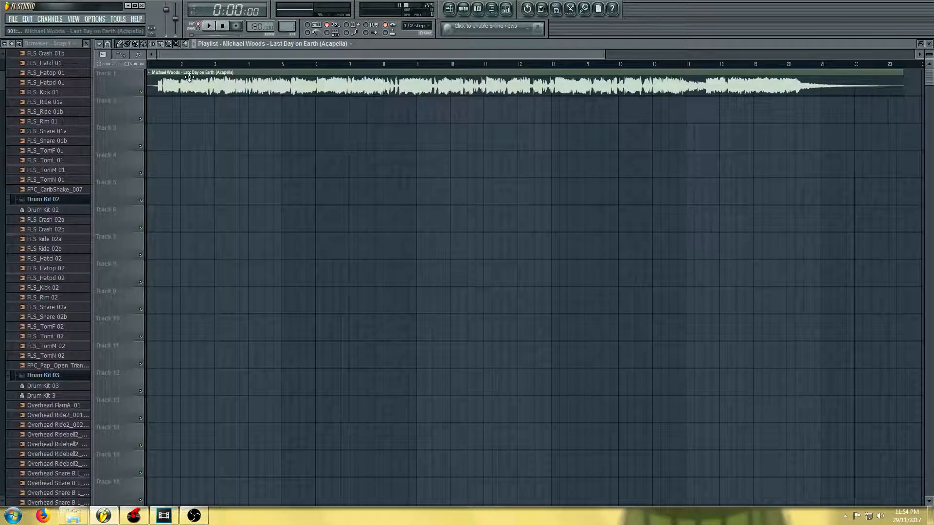
left_click(134, 515)
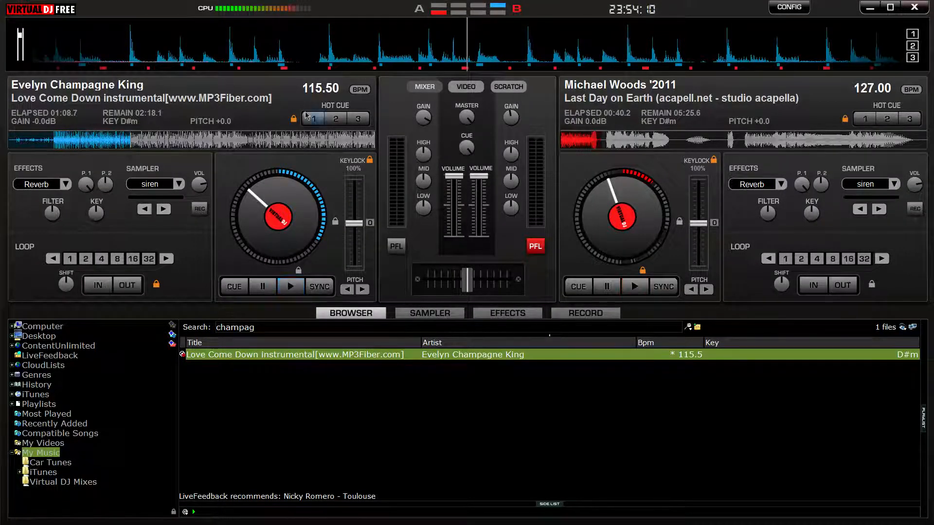
left_click(869, 7)
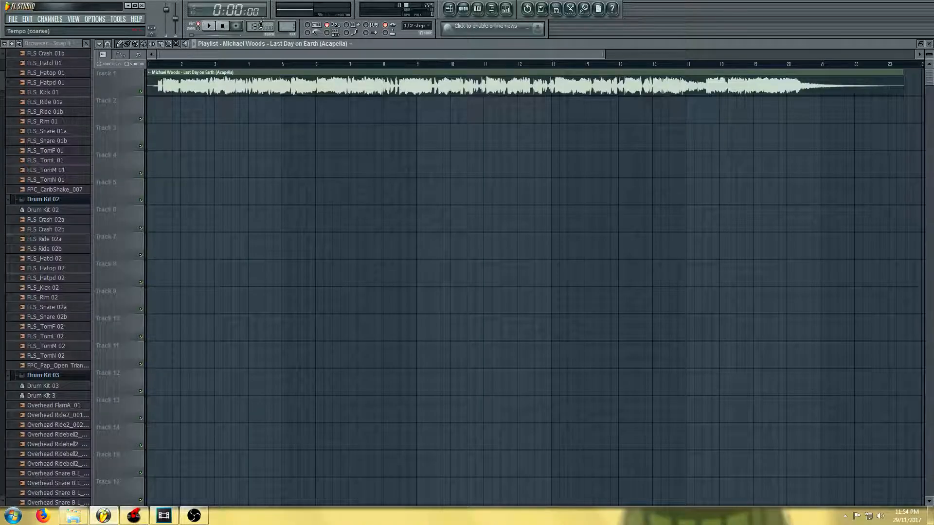
Raise the project tempo and set the acapella sample's time-stretch tempo to 127 BPM by typing it in
mouse_move(256, 27)
left_mouse_down()
mouse_move(255, 41)
mouse_move(268, 26)
left_mouse_up()
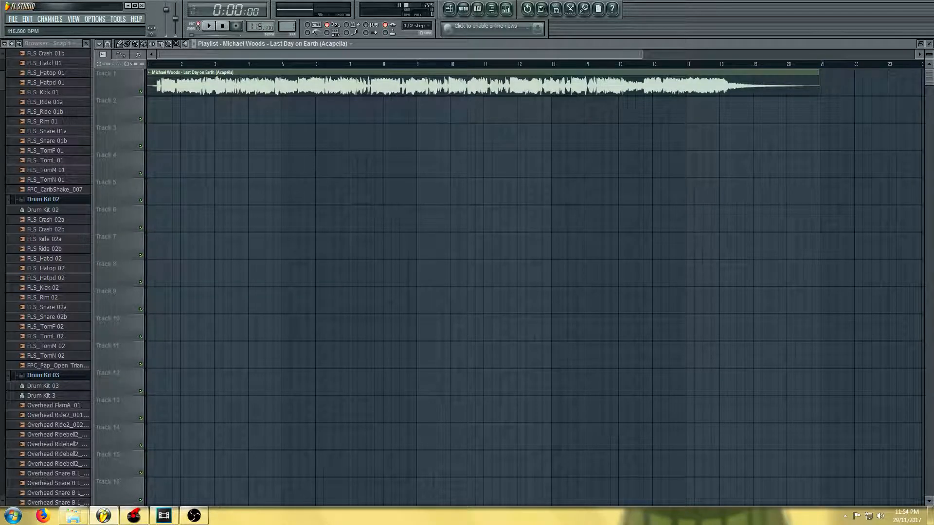
double_click(217, 79)
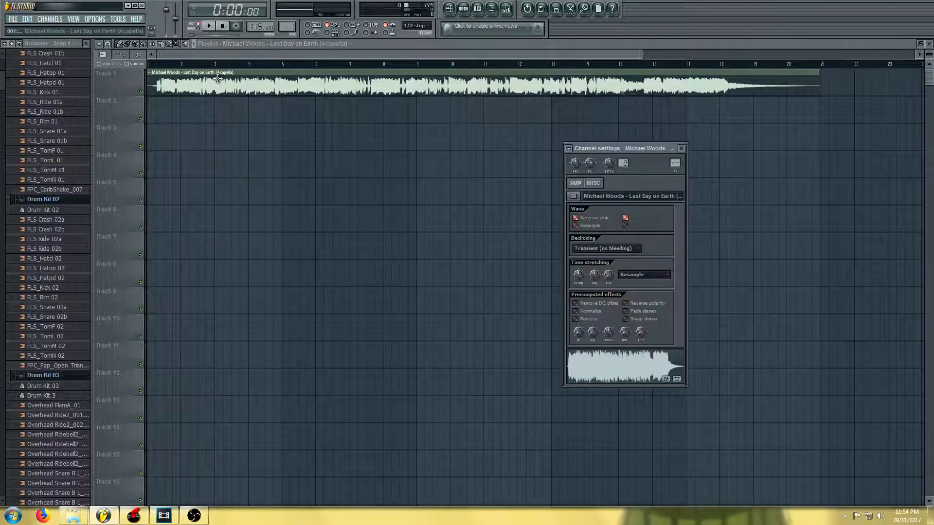
right_click(607, 278)
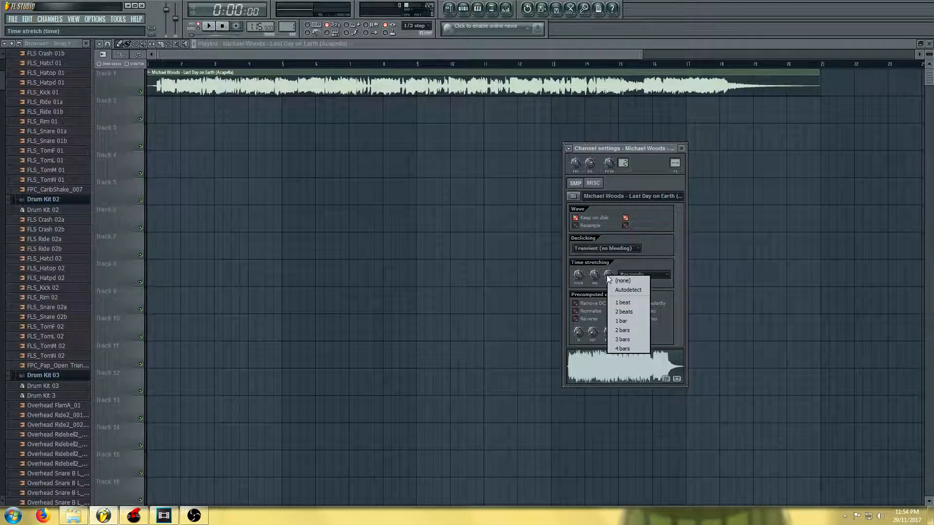
left_click(617, 290)
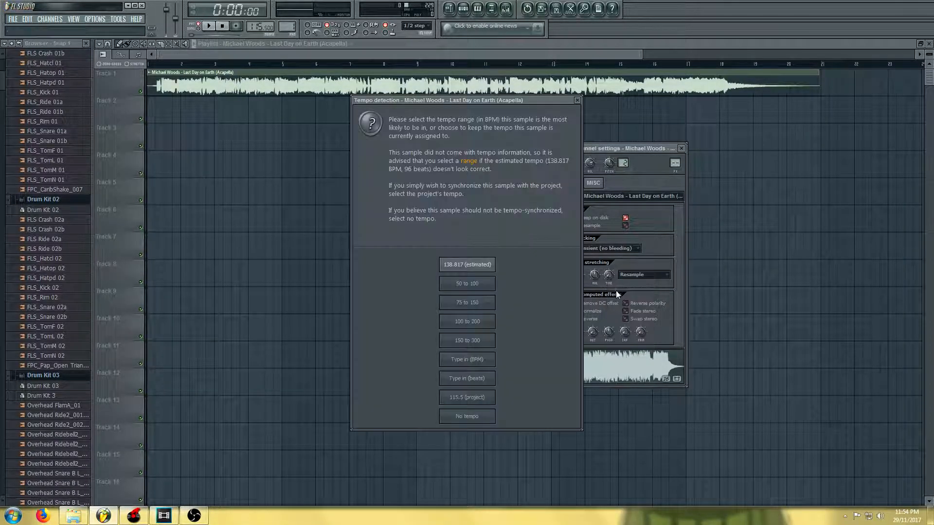
left_click(474, 360)
type("126")
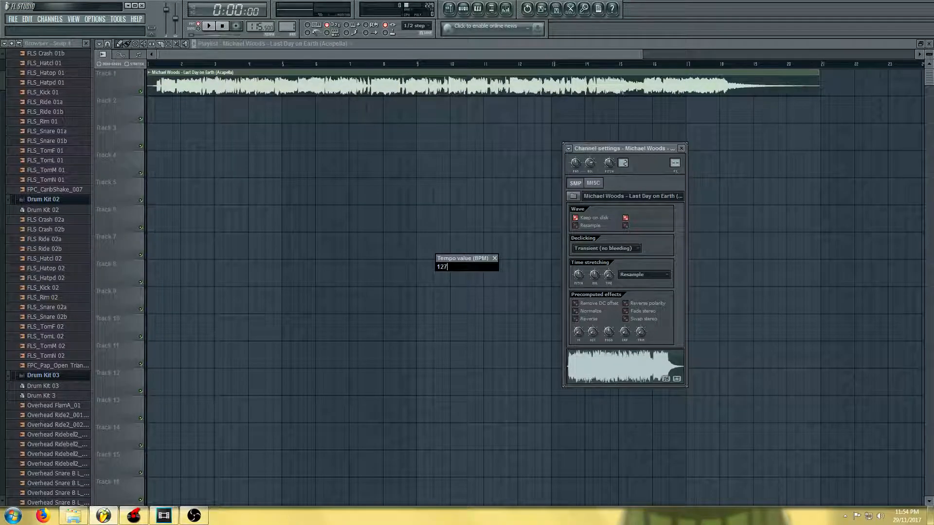
key("Return")
Set the acapella's time stretching method to Pro default
left_click(642, 275)
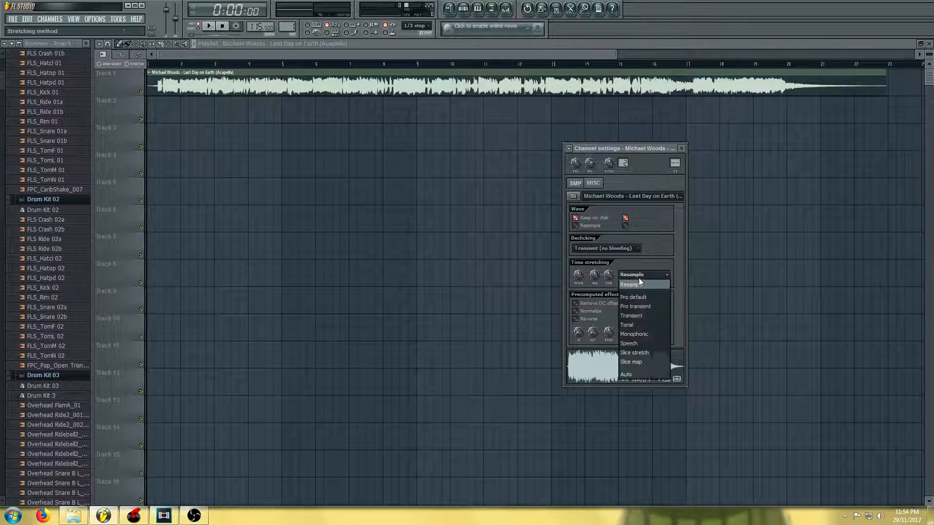
left_click(642, 298)
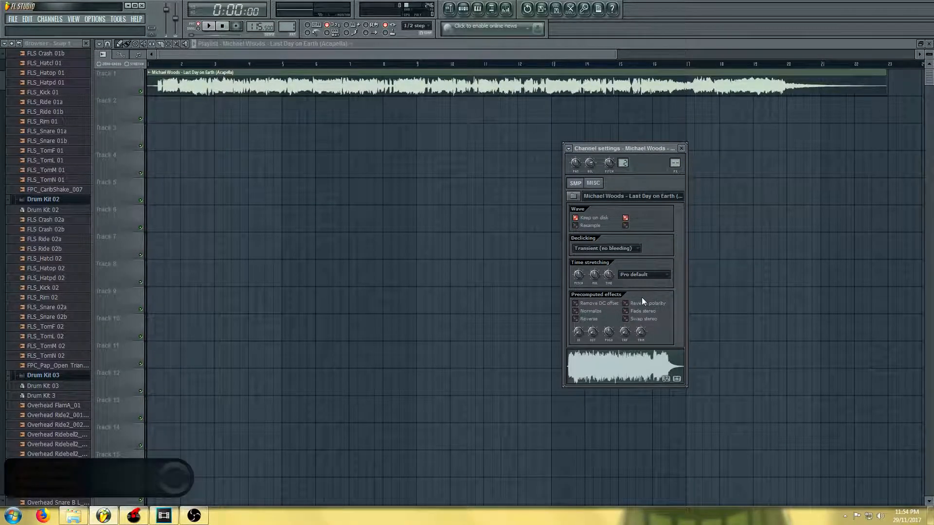
left_click(196, 93)
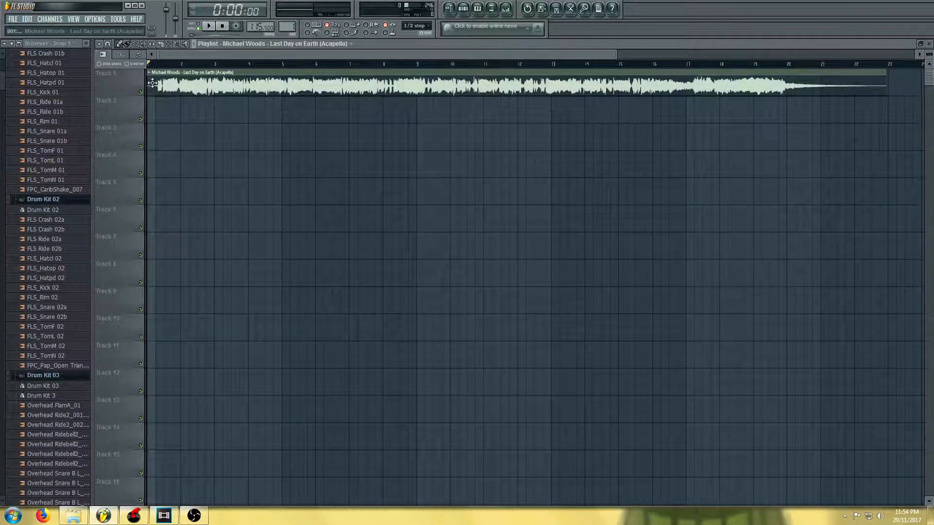
scroll(208, 103, "up", 5)
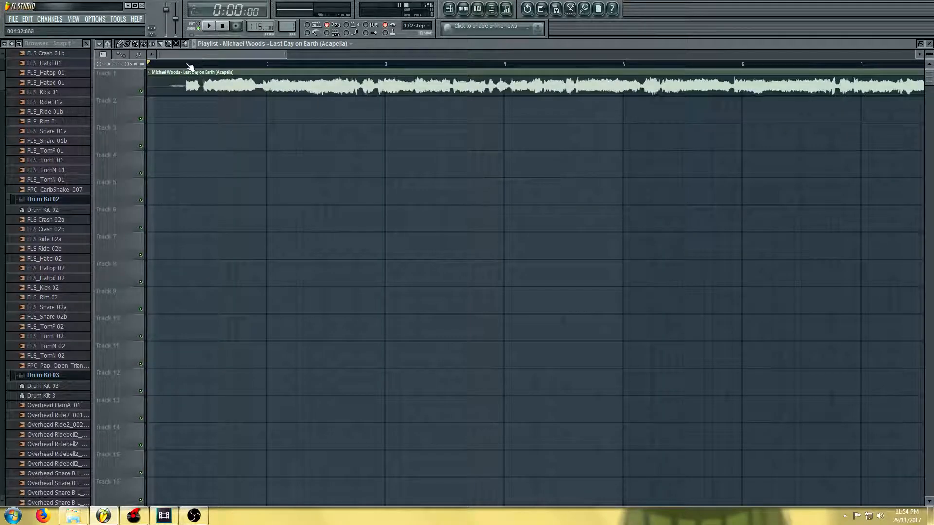
Play the acapella in the playlist from near its start to preview the time-stretched result
left_click(189, 67)
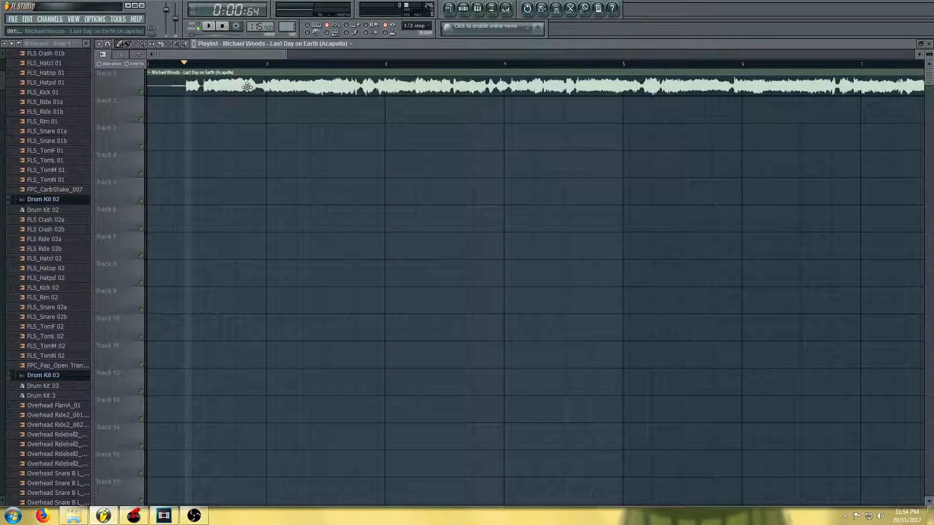
scroll(267, 72, "down", 1)
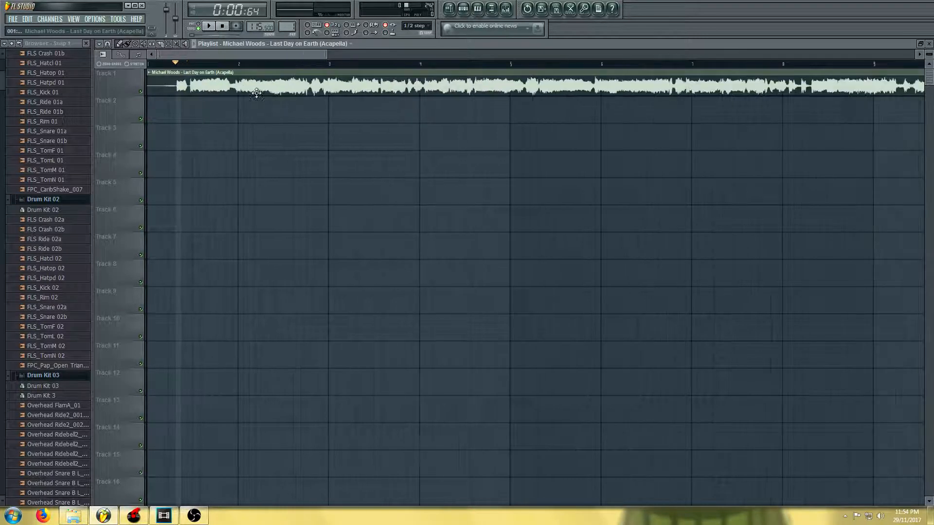
key("space")
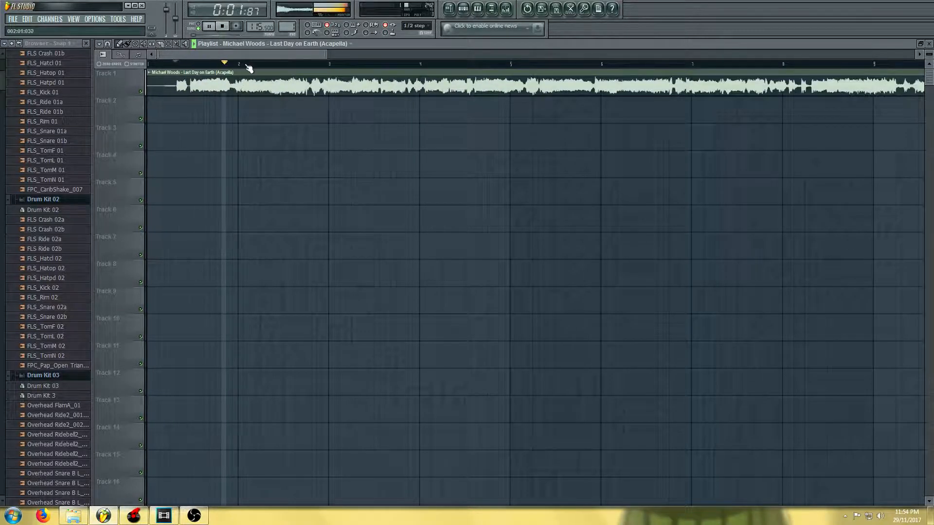
key("space")
Export the project as a WAV file named asdf into the Acapella Tutorial folder and start rendering
left_click(13, 19)
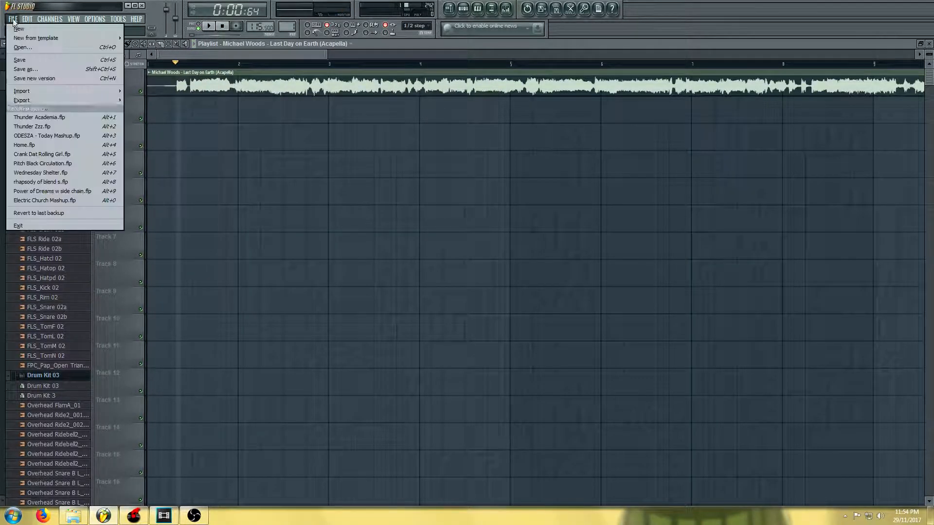
mouse_move(42, 100)
left_click(153, 107)
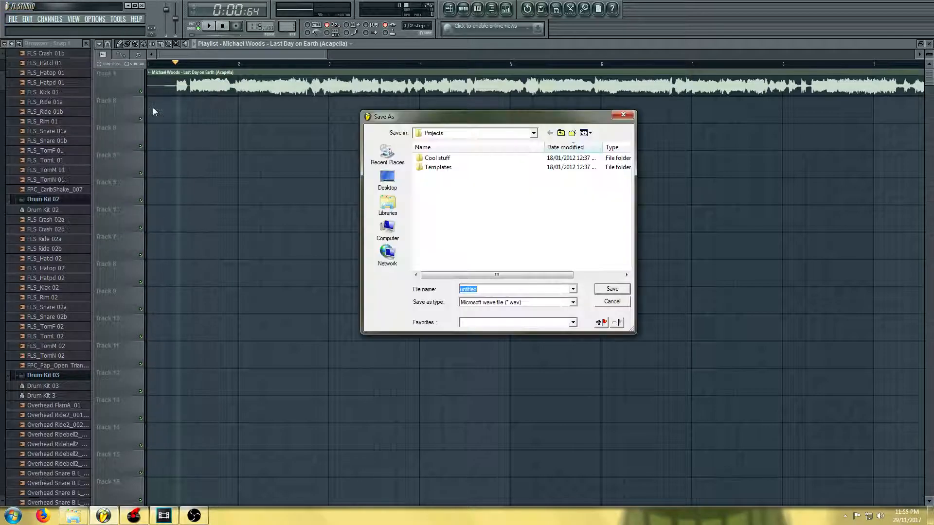
left_click(392, 210)
double_click(450, 165)
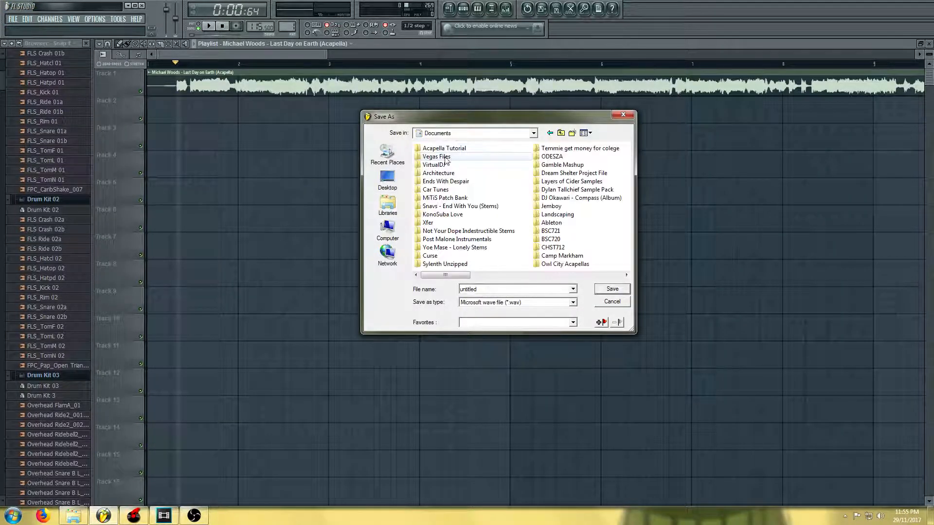
double_click(437, 149)
double_click(488, 288)
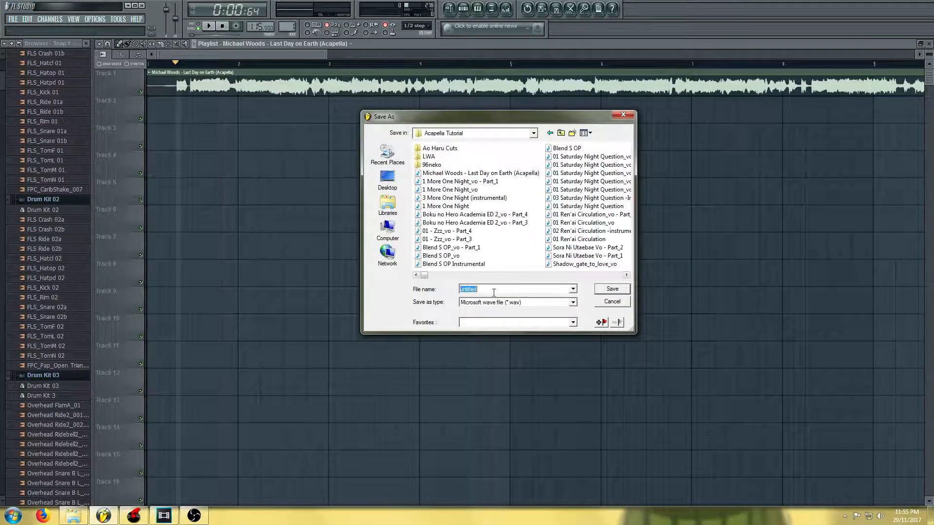
type("asdf")
left_click(601, 291)
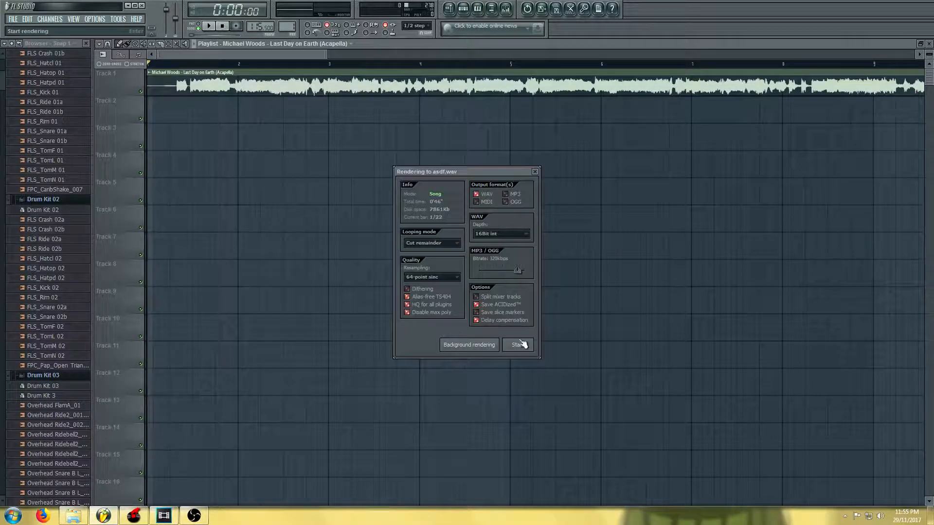
left_click(518, 346)
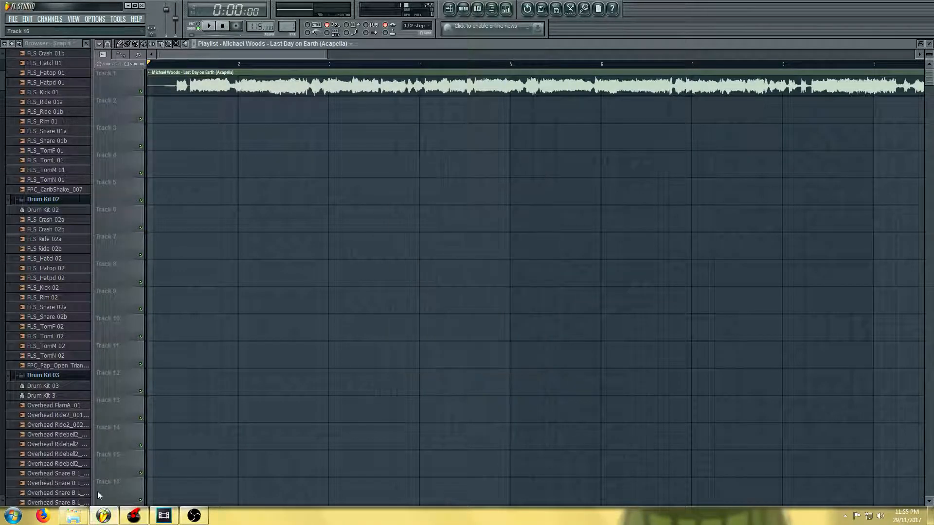
Switch to Vegas Pro and replace the acapella event on the second track with the rendered asdf file
left_click(74, 516)
left_click_drag(122, 107, 269, 395)
right_click(317, 317)
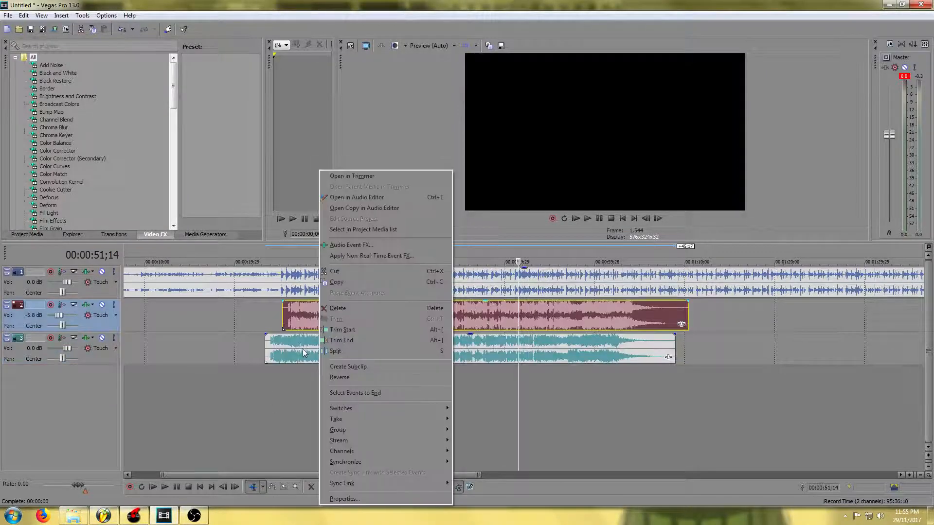
left_click(287, 319)
key("Delete")
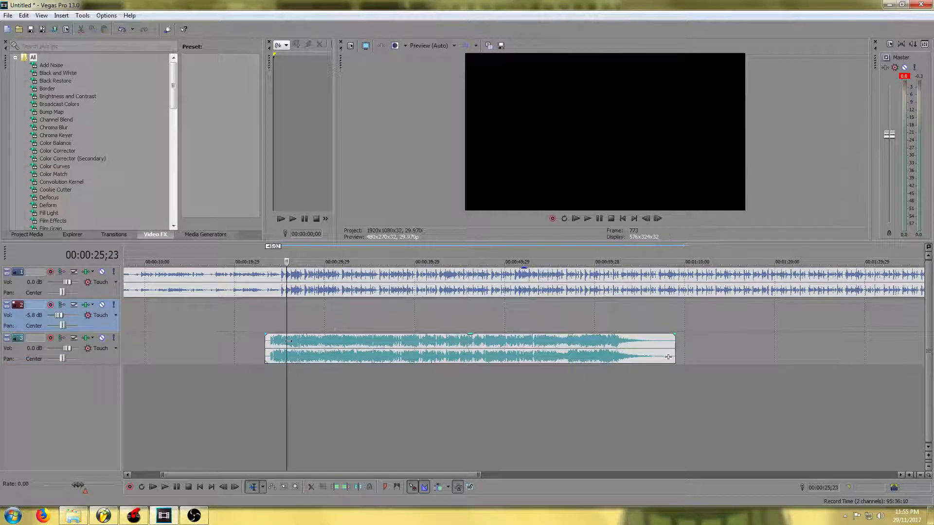
left_click(311, 350)
left_click_drag(320, 299, 320, 328)
Slide the new acapella event slightly later so it lines up with the instrumental, then start playback
scroll(299, 362, "up", 1)
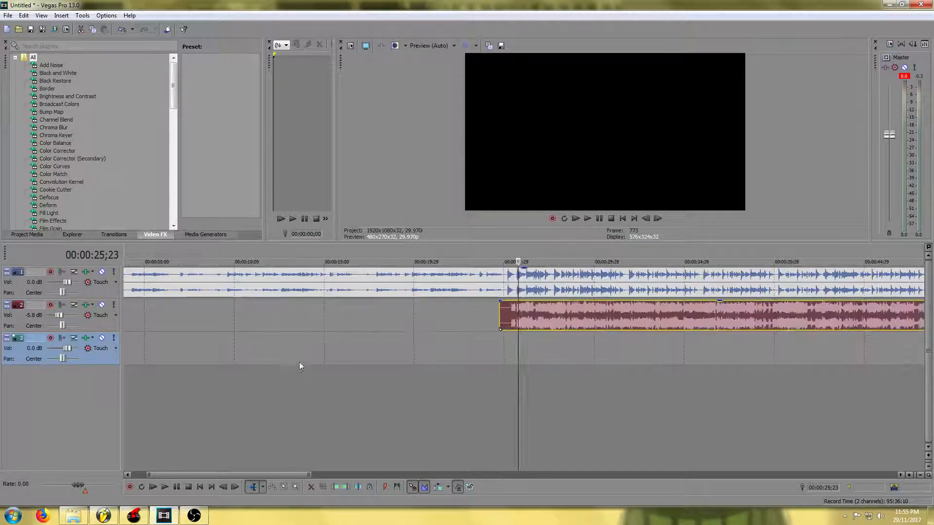
scroll(592, 374, "up", 2)
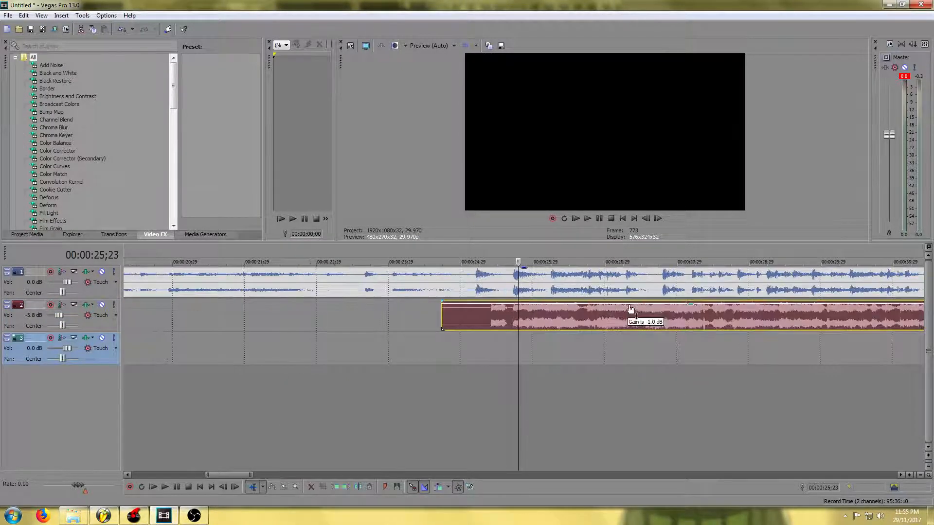
left_click_drag(553, 308, 593, 306)
key("space")
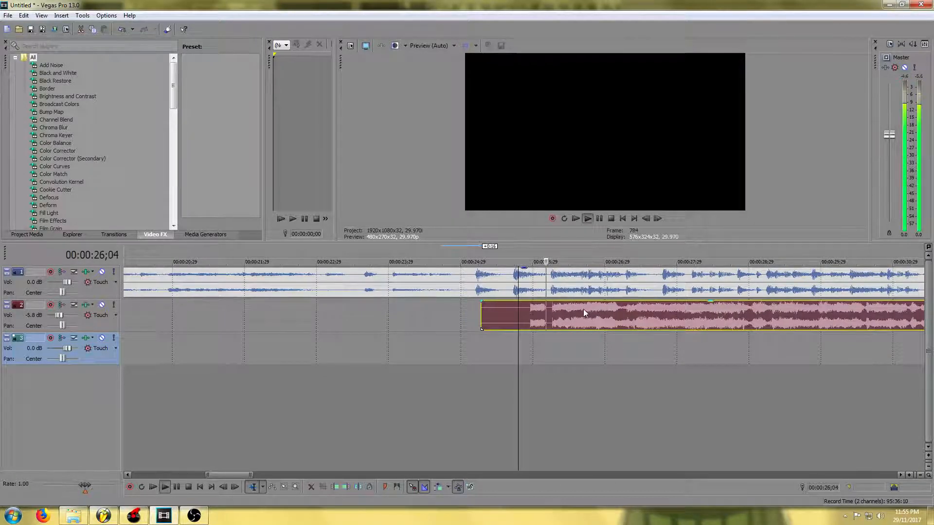
Play through the timeline to check the acapella's alignment against the instrumental
scroll(409, 310, "down", 2)
scroll(393, 314, "down", 2)
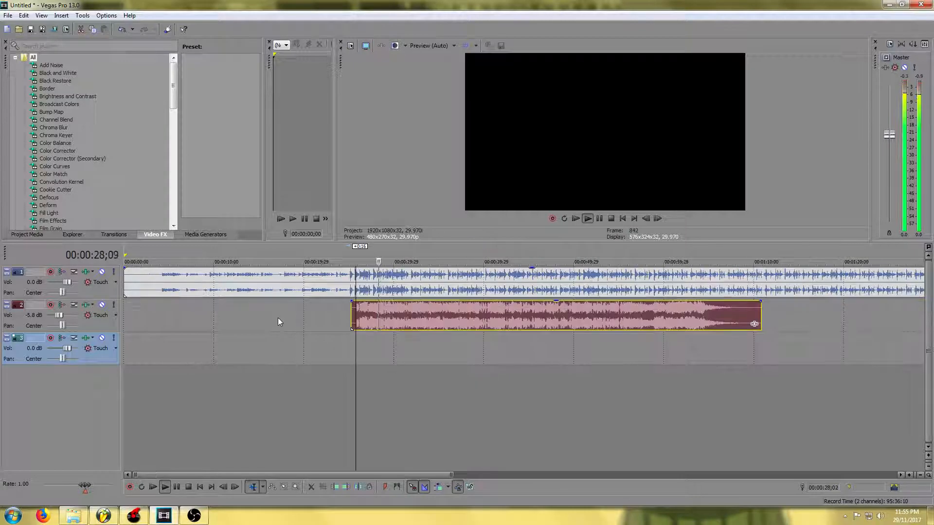
scroll(739, 357, "up", 2)
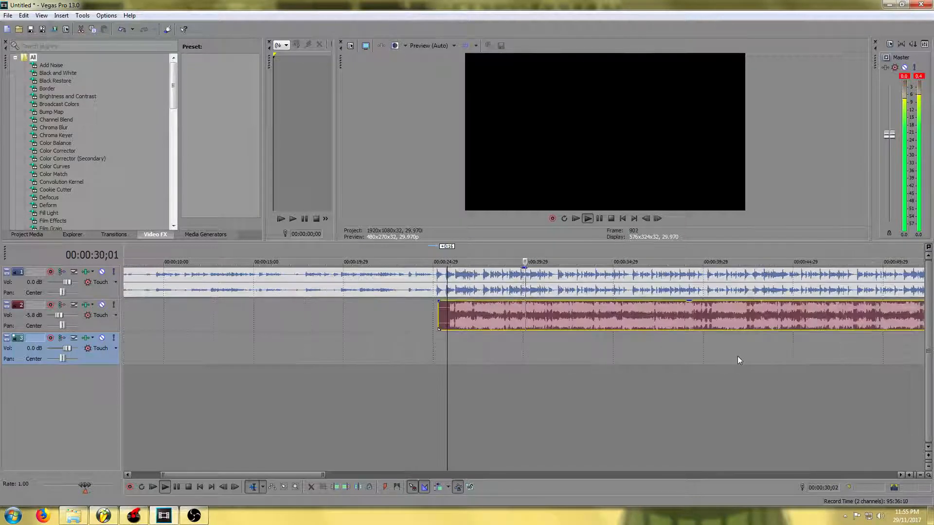
left_click_drag(311, 470, 358, 474)
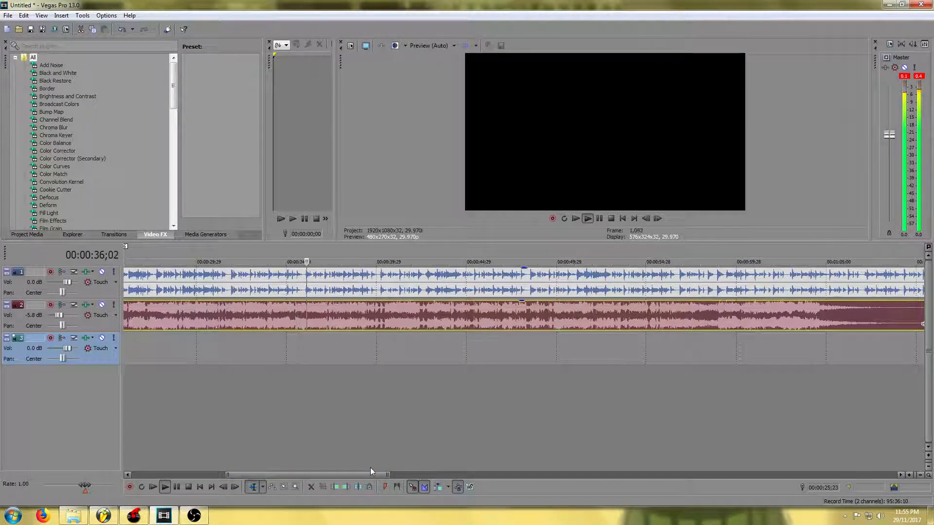
left_click(555, 247)
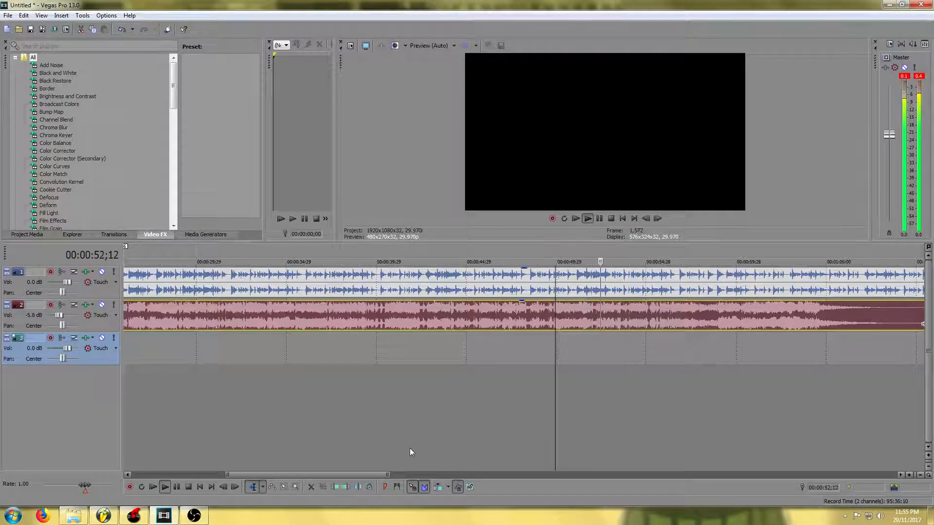
left_click_drag(356, 475, 399, 475)
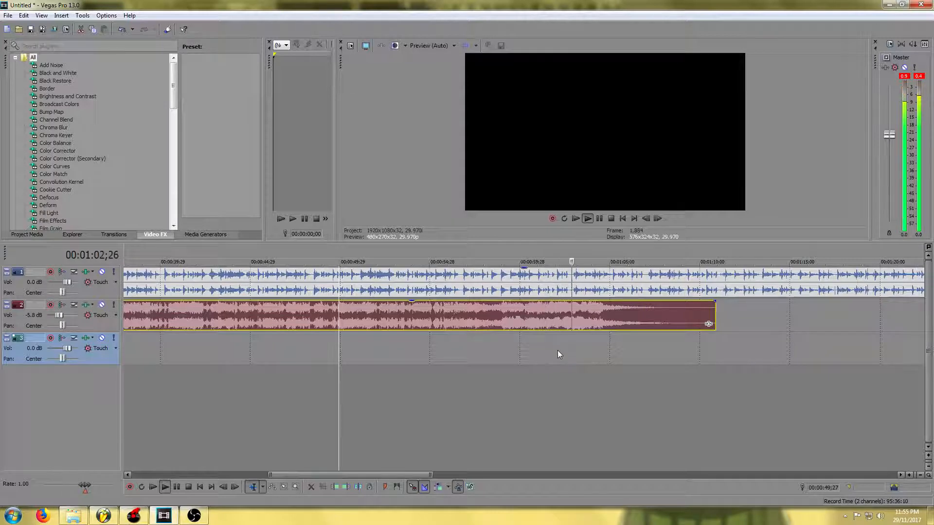
key("space")
scroll(558, 350, "down", 4)
scroll(557, 350, "down", 2)
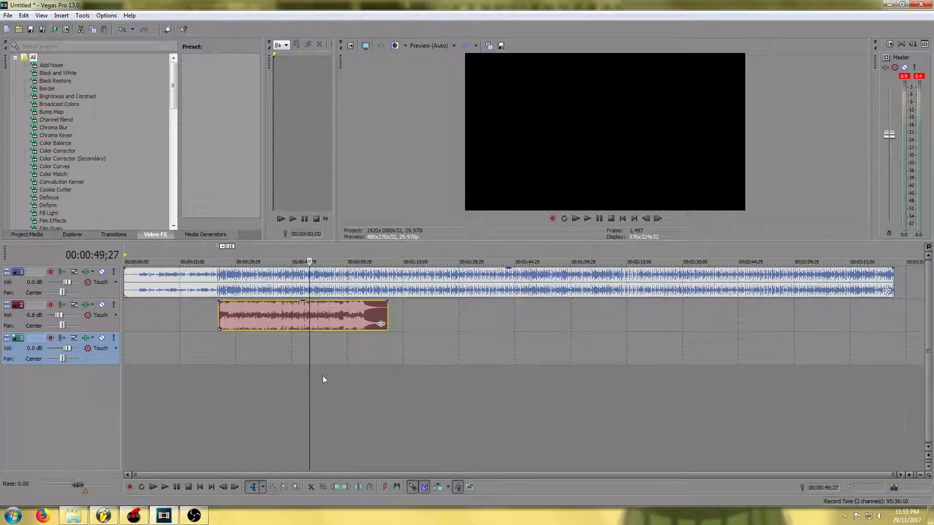
scroll(270, 356, "up", 2)
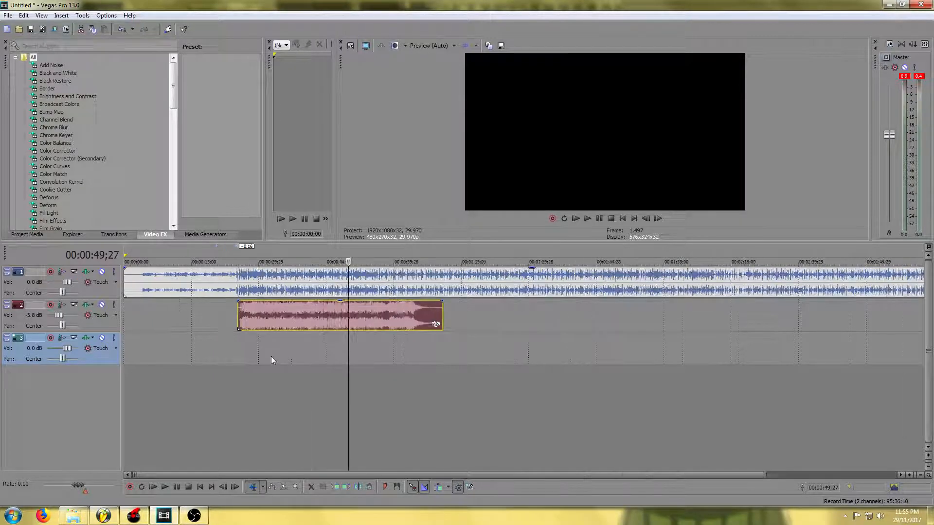
scroll(396, 341, "up", 5)
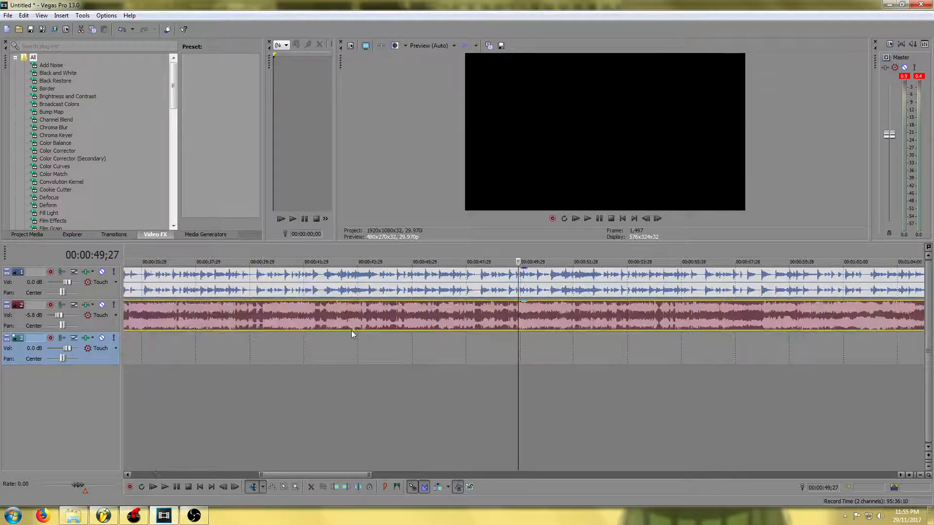
scroll(358, 327, "down", 3)
scroll(251, 328, "up", 3)
Briefly solo the acapella track to listen to it alone, then turn solo off
left_click(262, 312)
key("x")
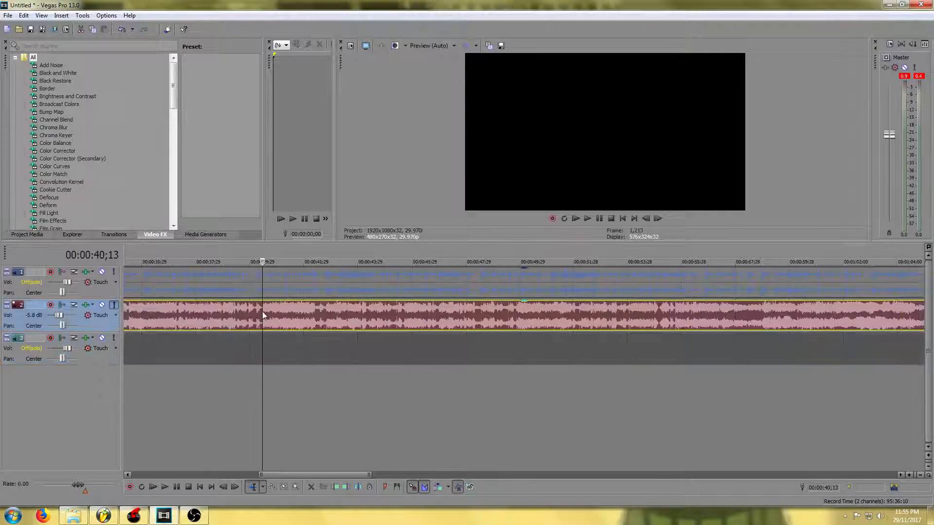
left_click(344, 317)
key("x")
Split the acapella event at about 00:00:41;12
left_click(288, 315)
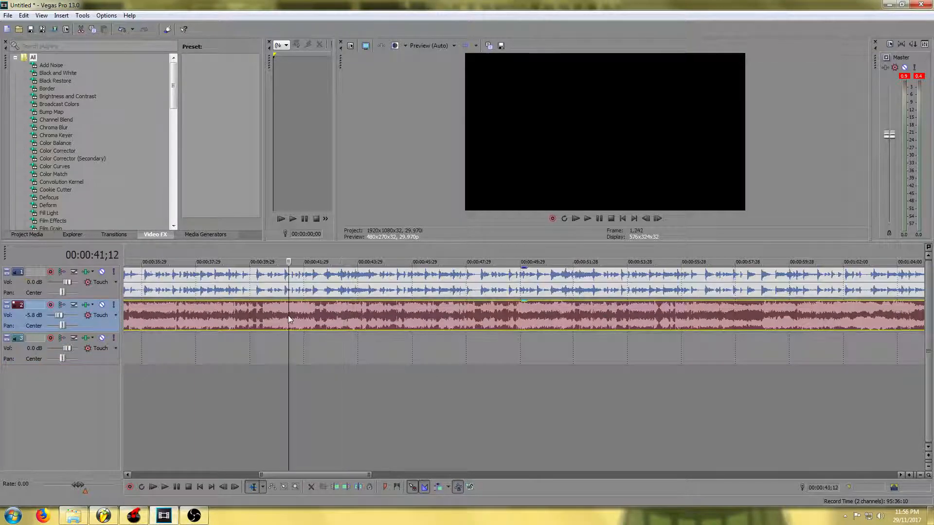
right_click(288, 315)
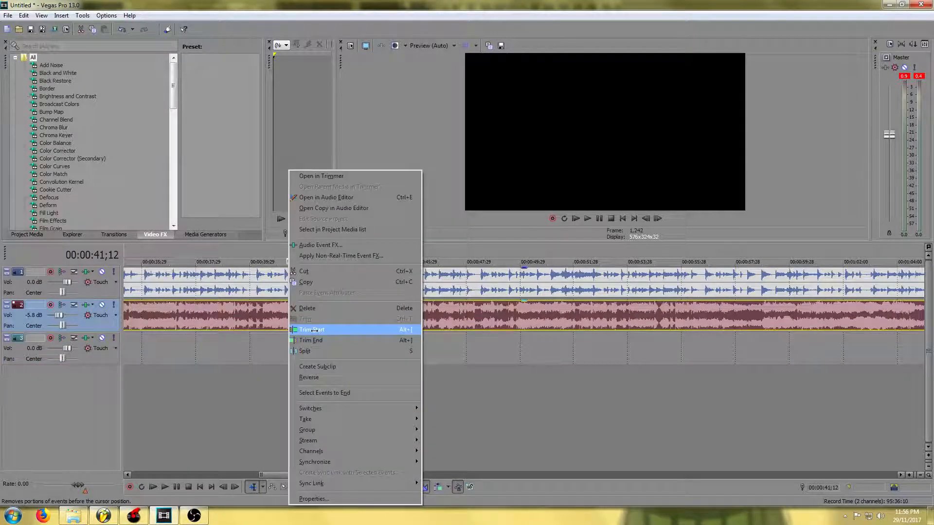
left_click(314, 351)
Nudge the second part of the split acapella to realign it with the instrumental
left_click_drag(311, 313, 325, 311)
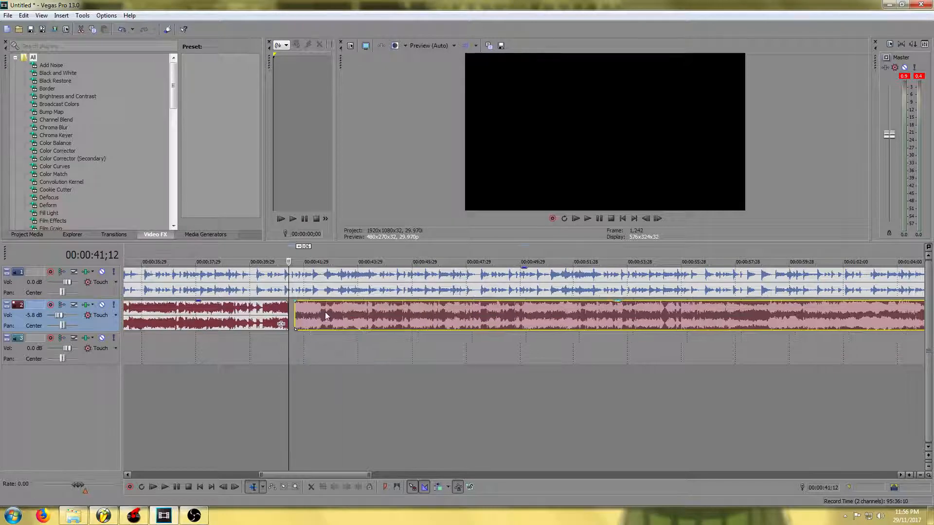
scroll(324, 311, "up", 5)
left_click_drag(562, 316, 533, 319)
scroll(437, 343, "down", 8)
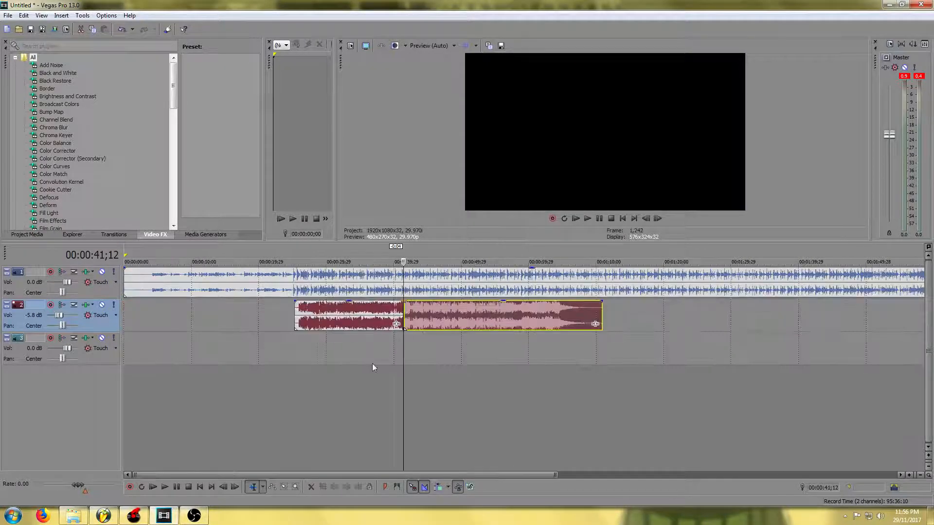